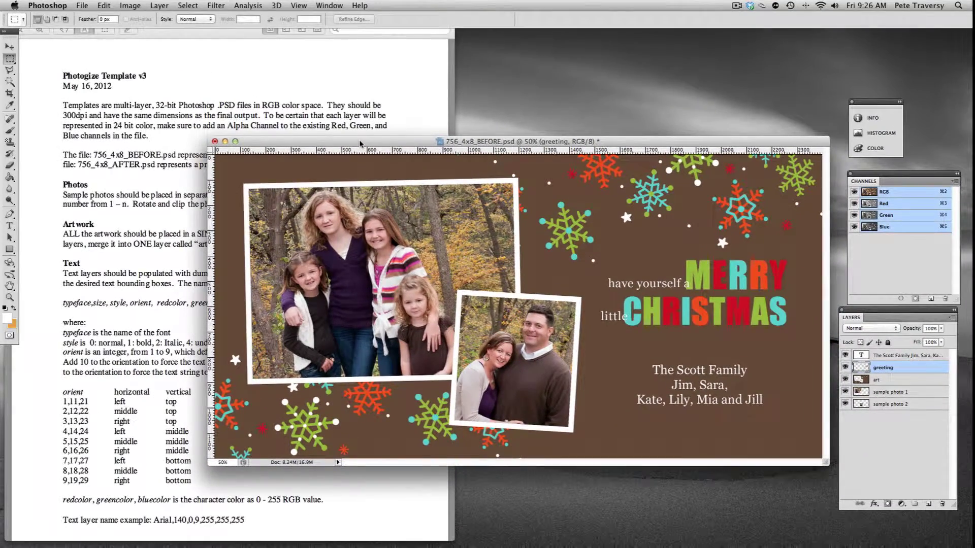
Minimize the template specification PDF and reposition the 756_4x8_BEFORE.psd document window on the cleared desktop.
drag(360, 145, 347, 129)
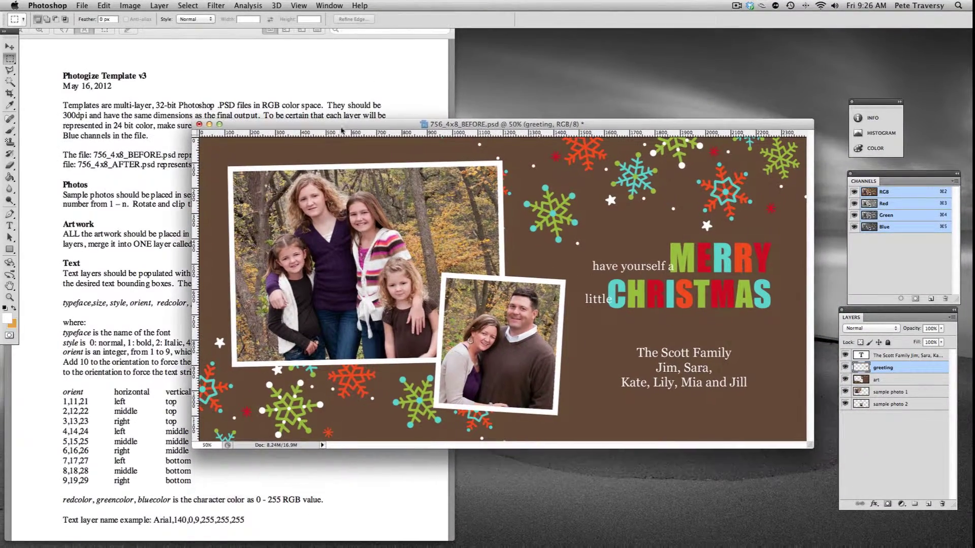
click(308, 91)
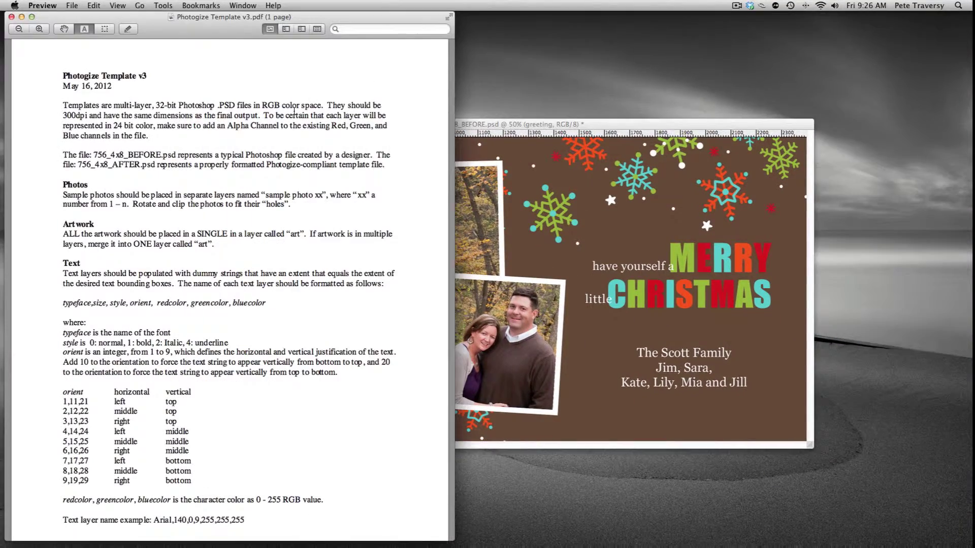
click(22, 16)
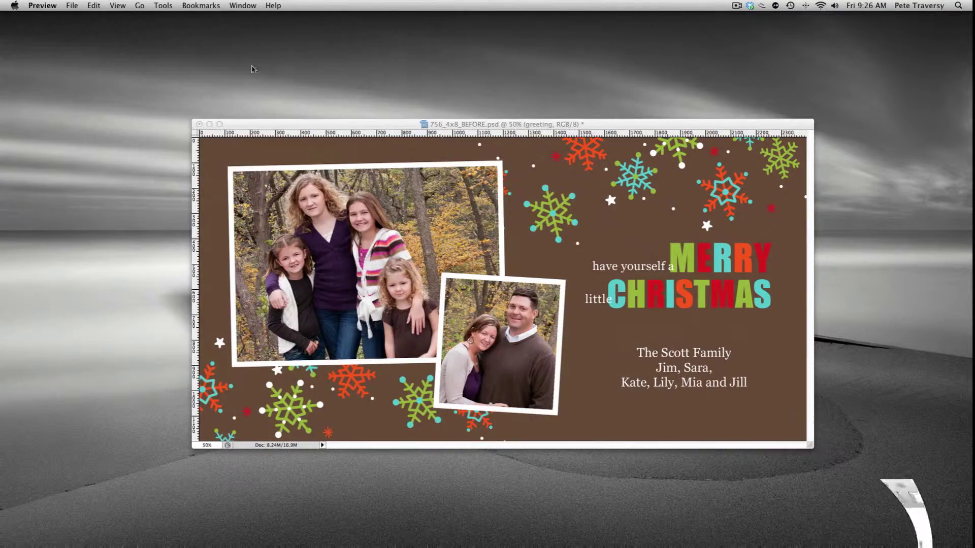
click(383, 121)
drag(383, 121, 306, 57)
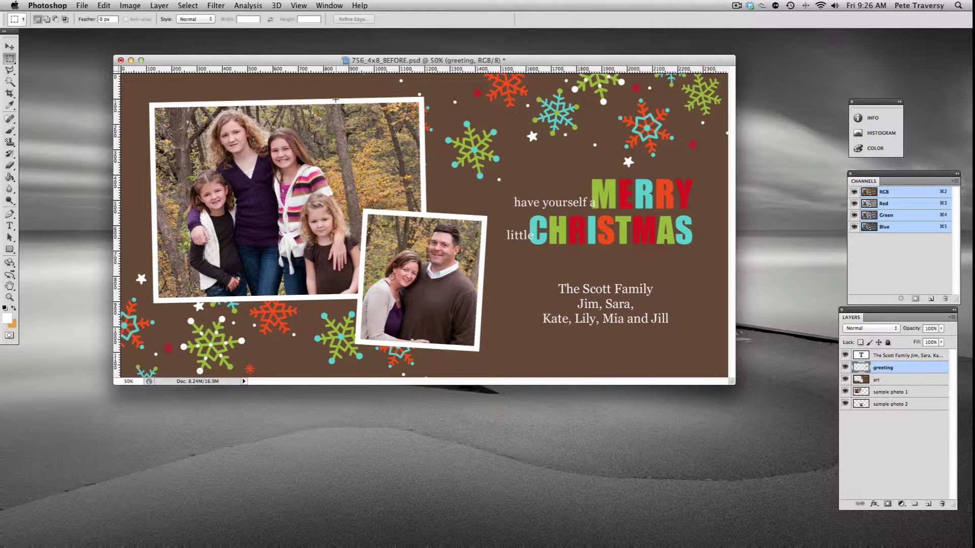
Check the card's pixel dimensions, document size and resolution in Image Size, then cancel without changing them.
click(130, 5)
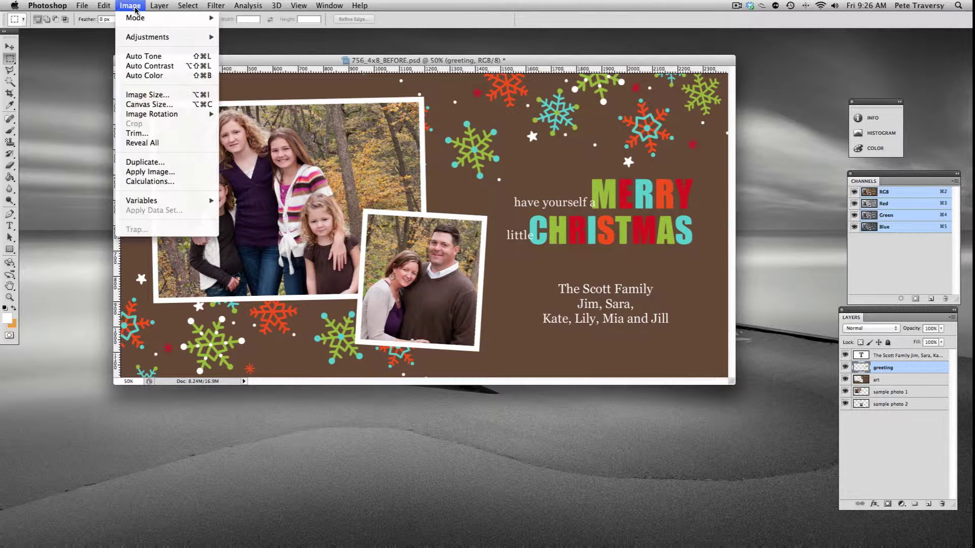
click(149, 95)
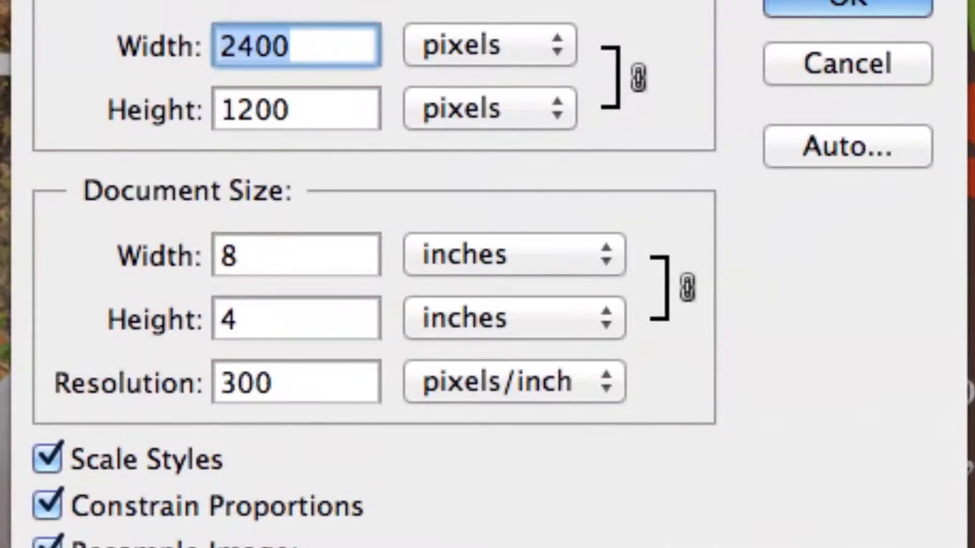
click(290, 390)
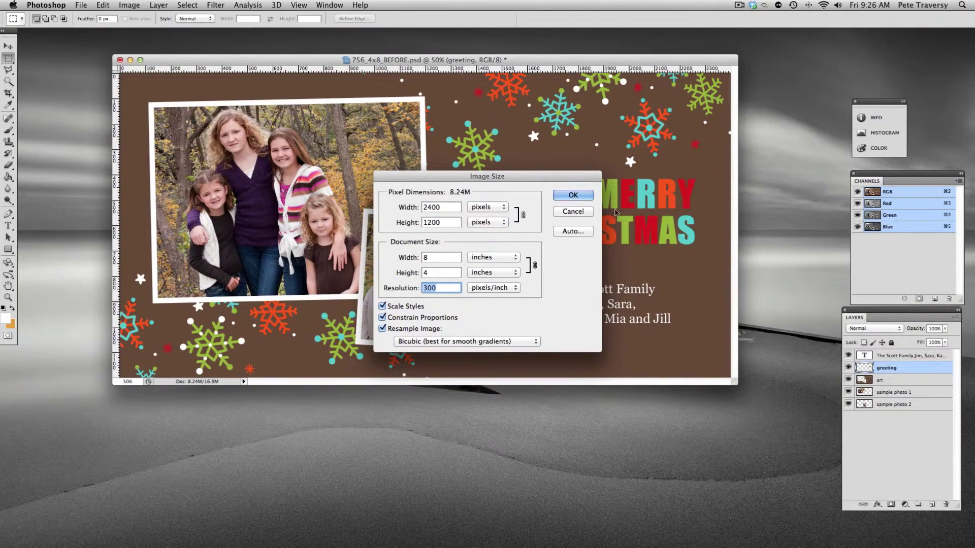
click(584, 212)
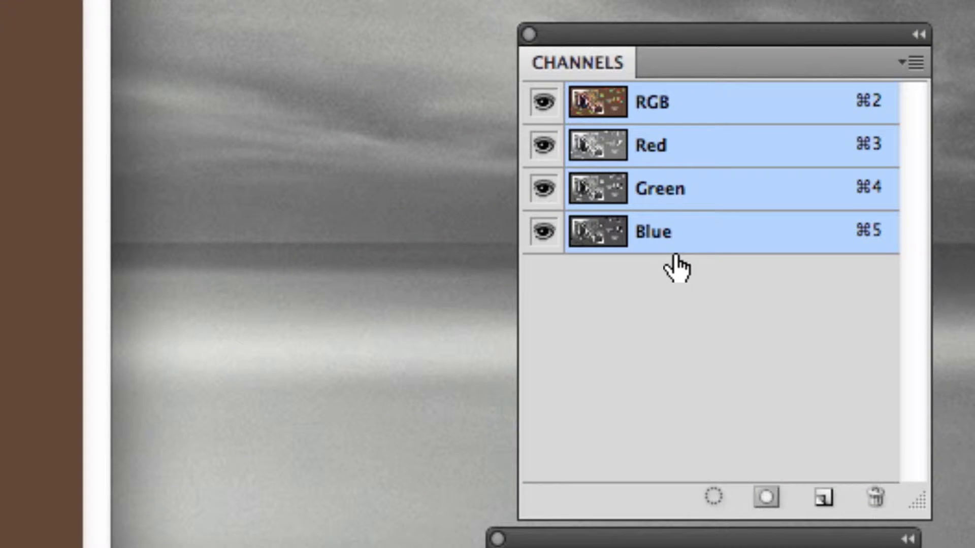
Add a new alpha channel to the document, then show the RGB composite and hide the alpha channel.
click(823, 498)
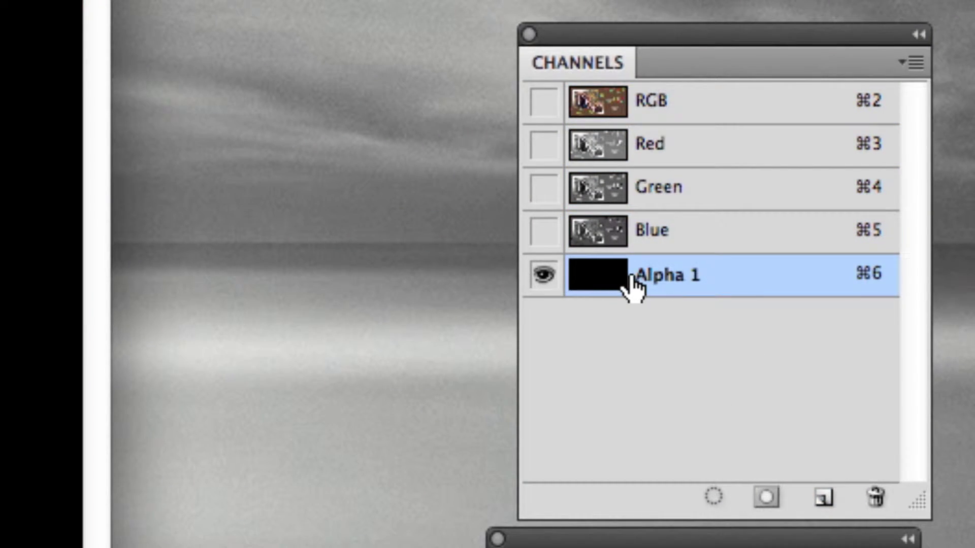
click(544, 101)
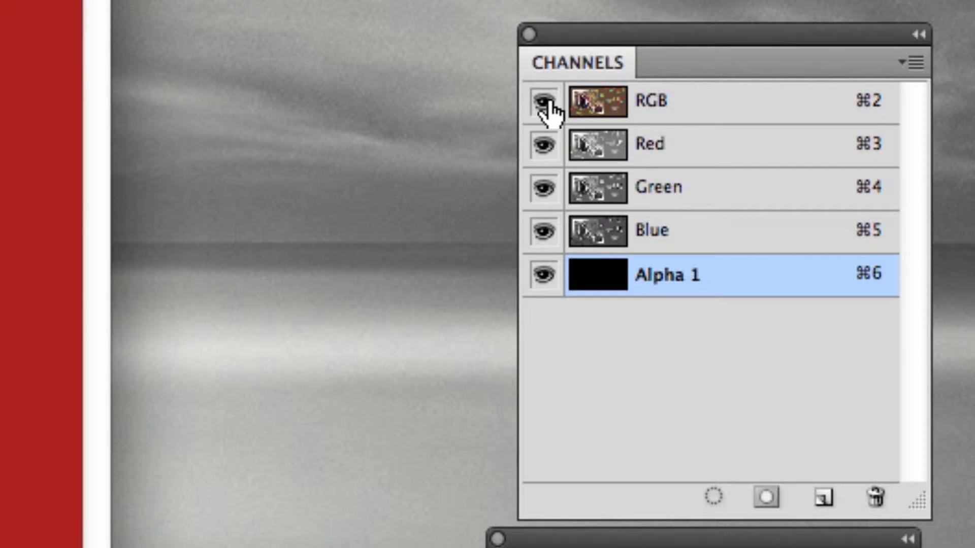
click(545, 275)
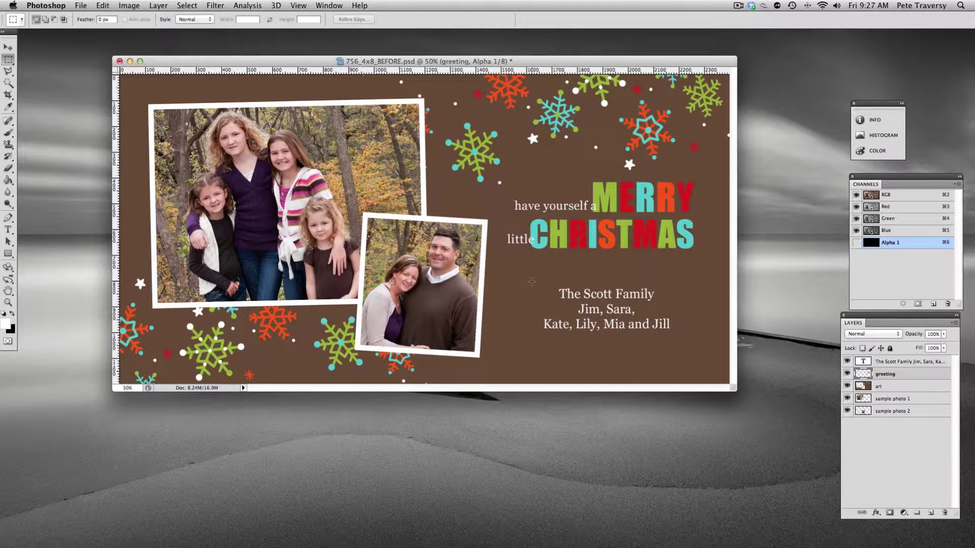
Hide the greeting and family text layers, and toggle the art layer's visibility to inspect the photos behind its openings.
click(847, 387)
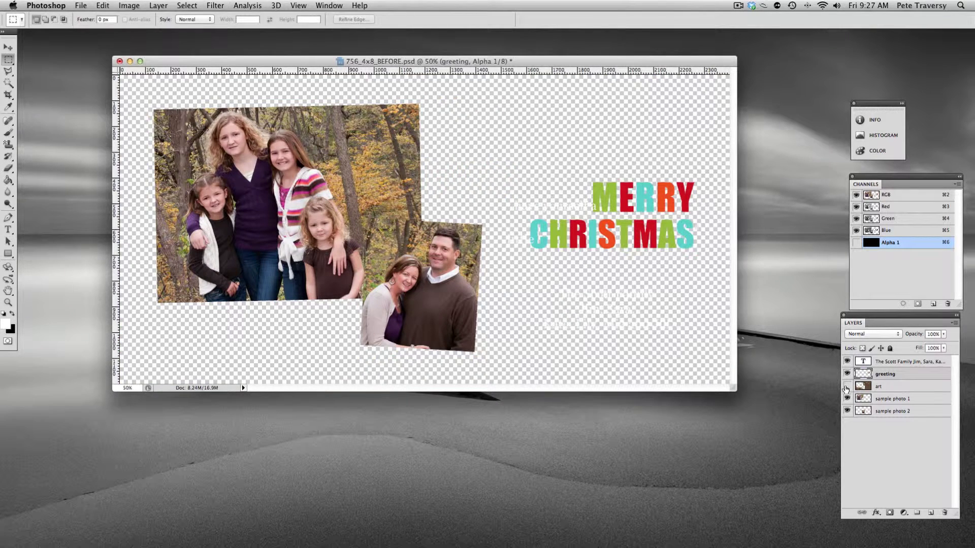
click(847, 374)
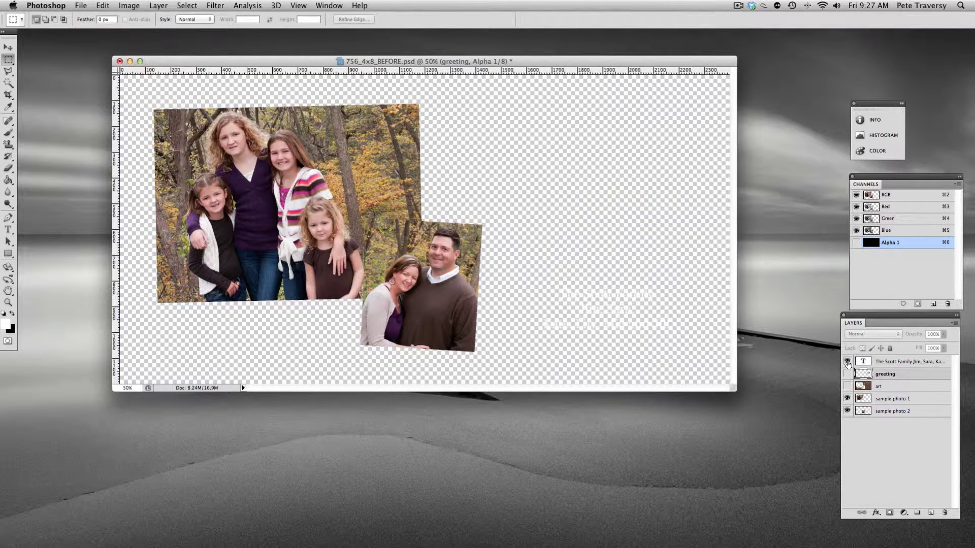
click(847, 362)
click(847, 386)
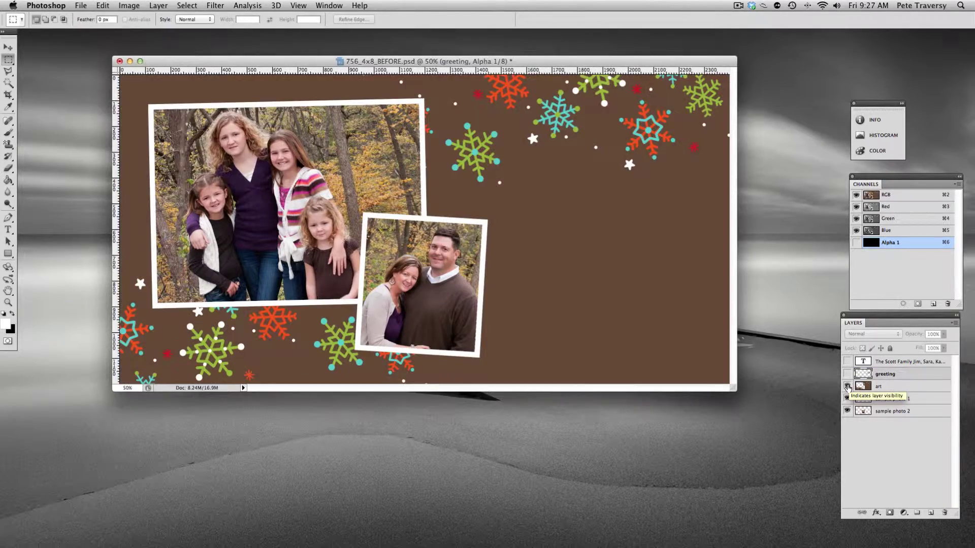
click(847, 386)
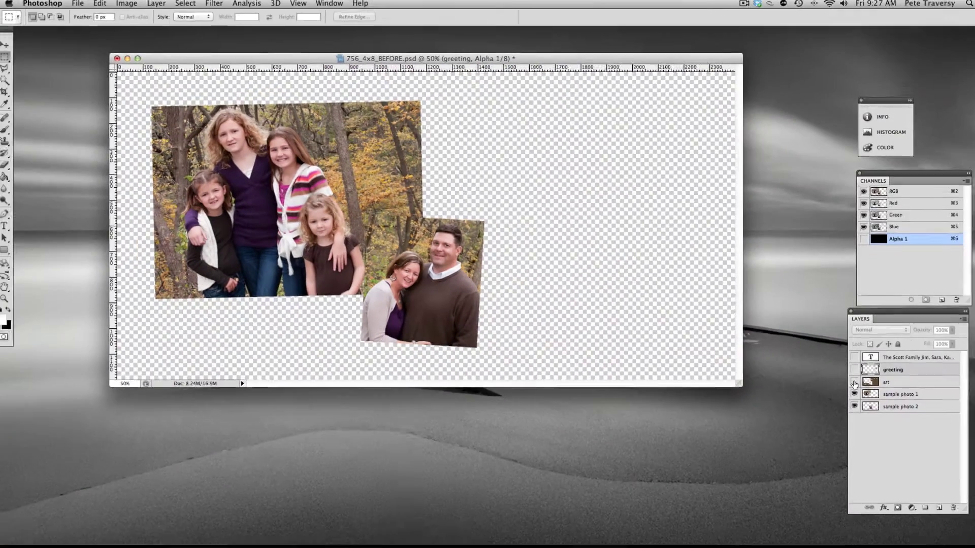
click(847, 378)
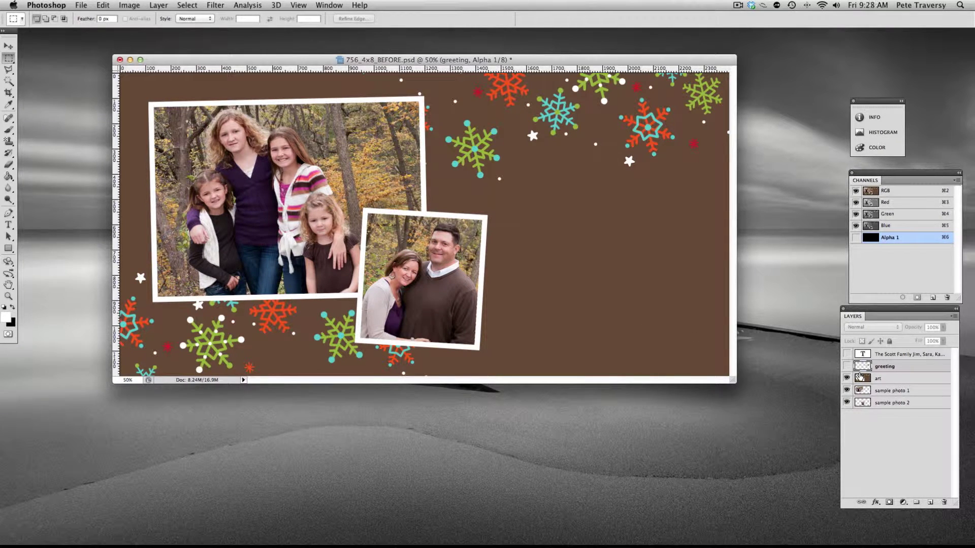
Go through the sample photo 1, sample photo 2 and art layers to review their naming and order.
click(888, 392)
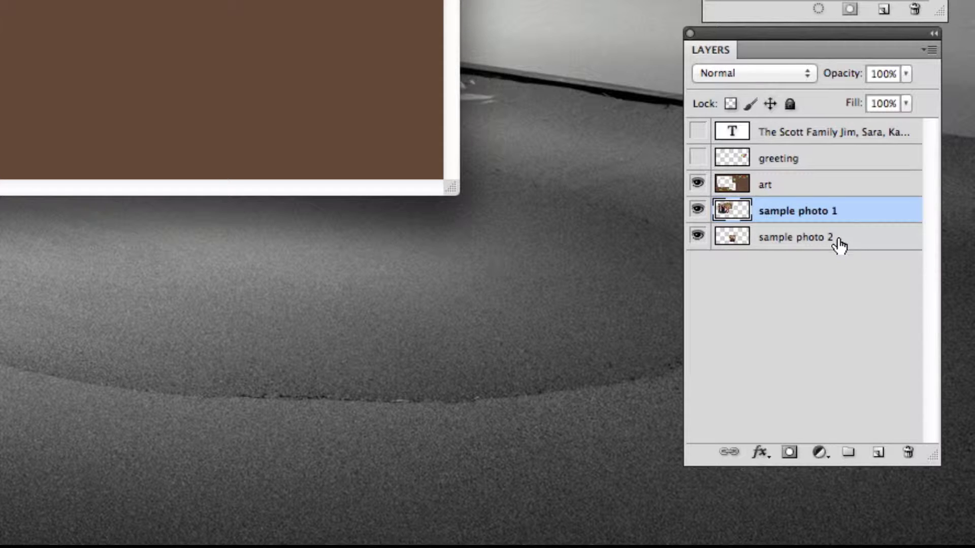
click(809, 243)
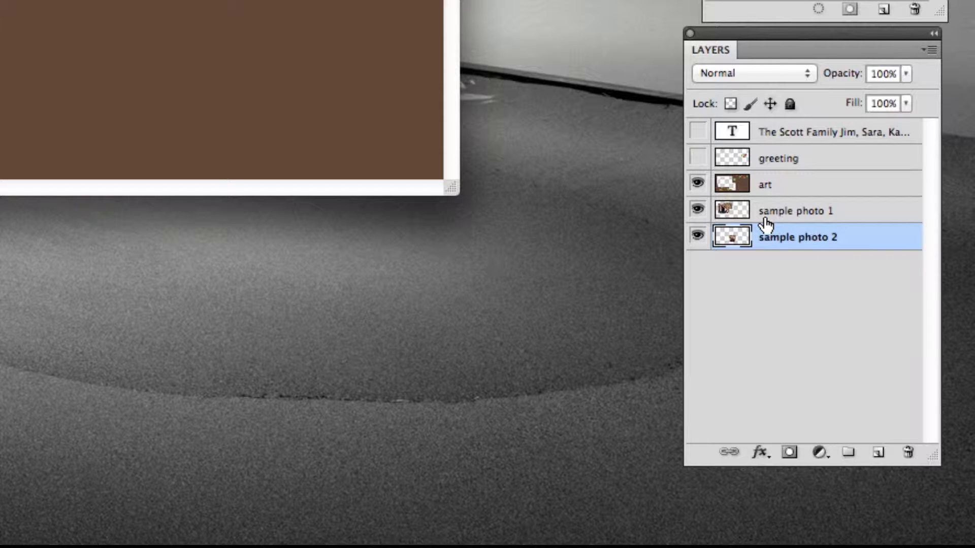
click(792, 216)
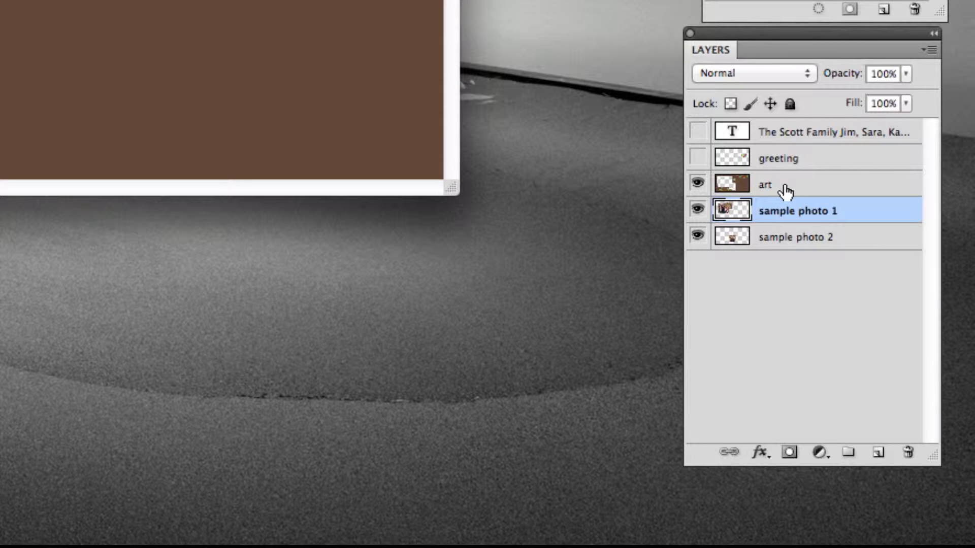
click(786, 191)
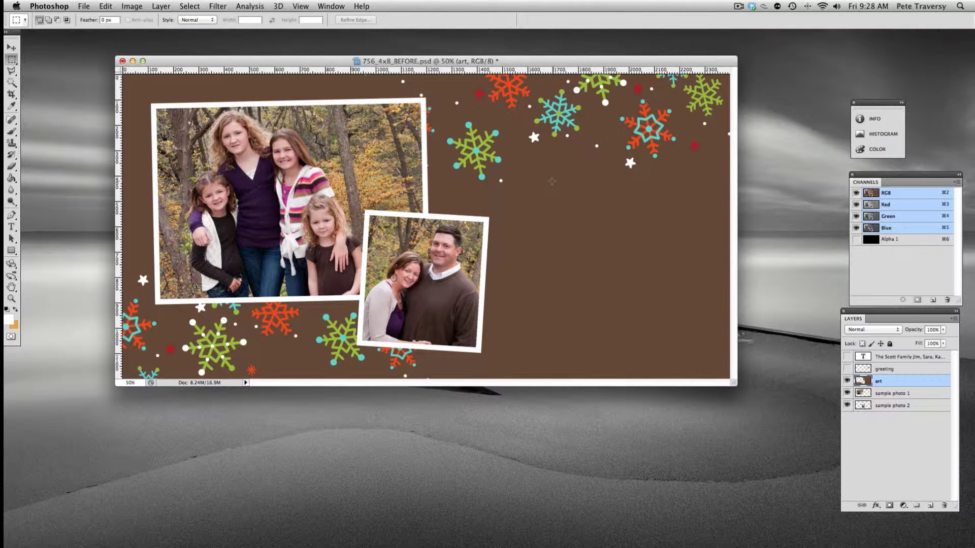
Show the greeting layer and merge it with the art layer into a single layer.
click(889, 370)
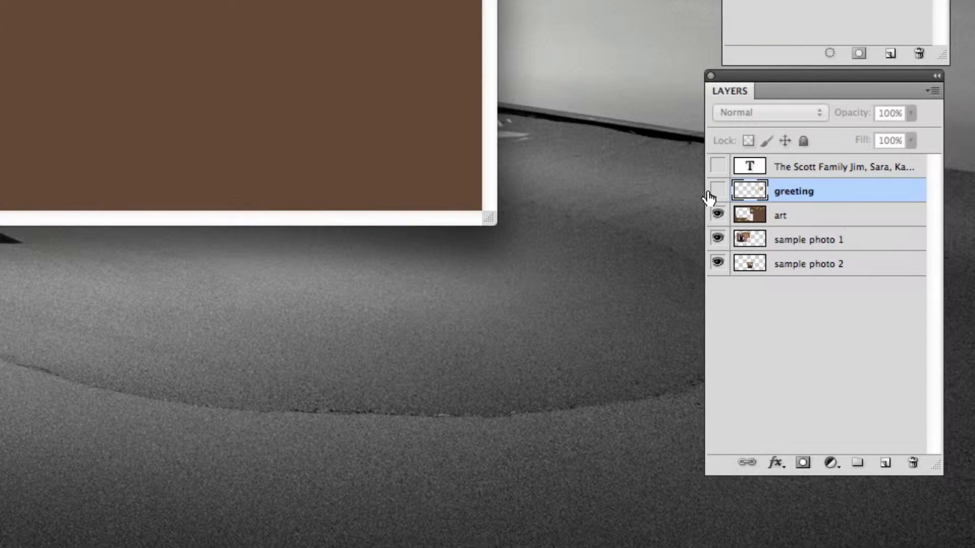
click(717, 190)
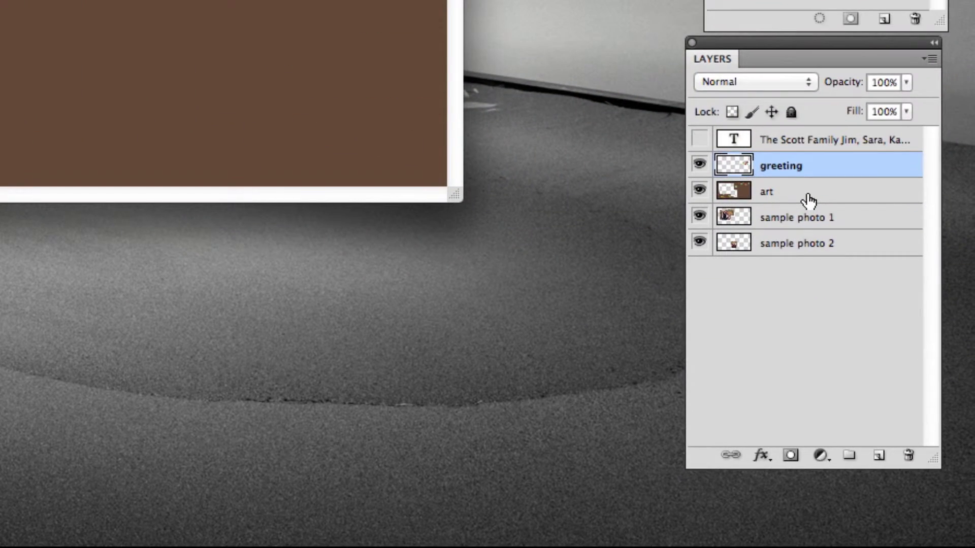
shift+click(809, 200)
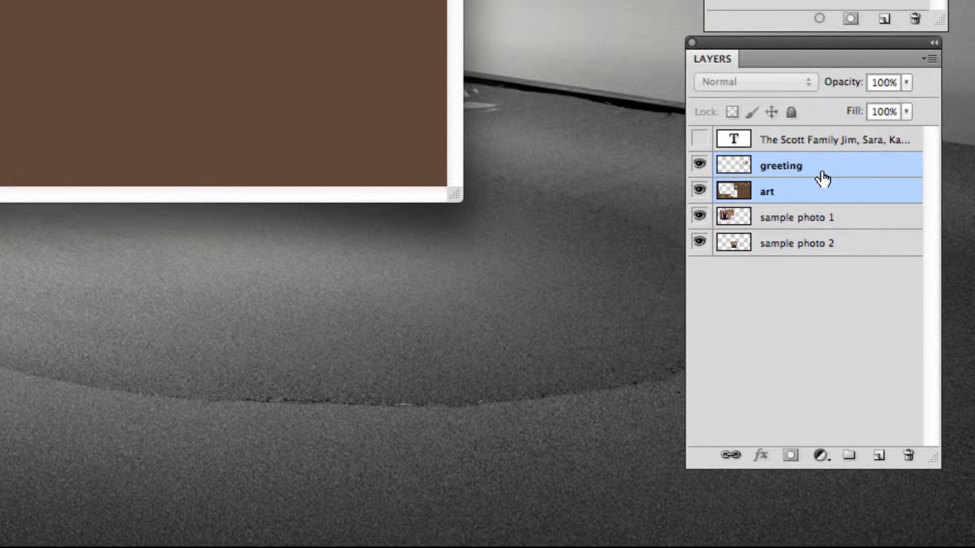
right_click(823, 178)
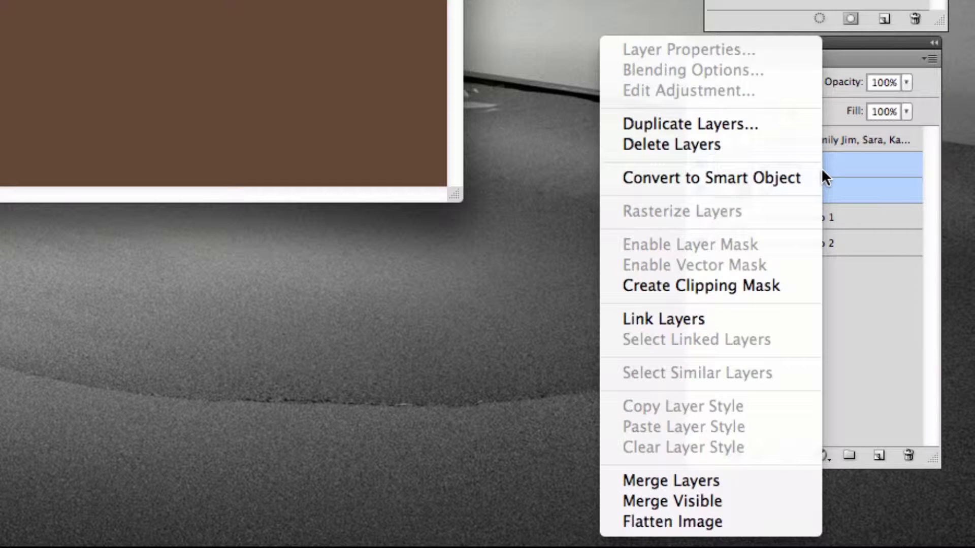
click(759, 478)
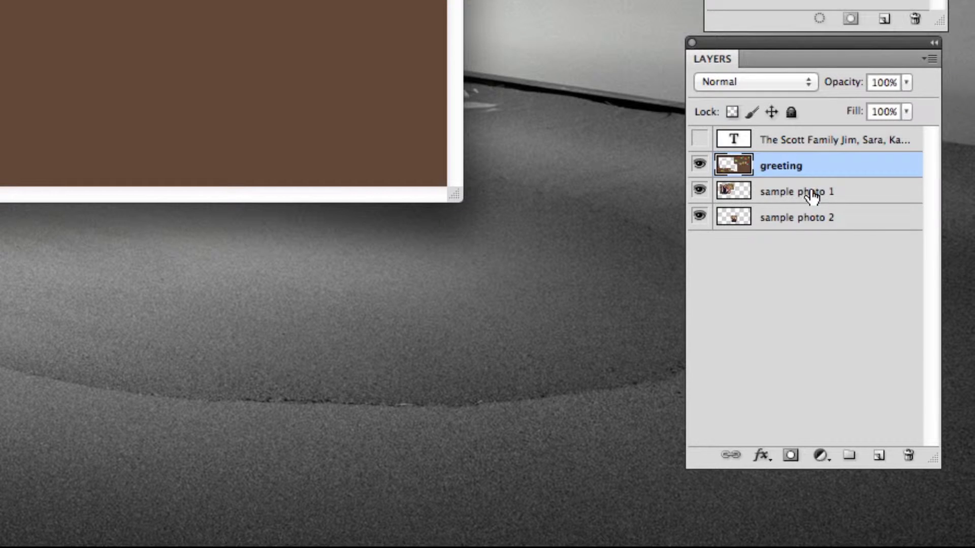
Rename the merged artwork layer as art.
double_click(789, 168)
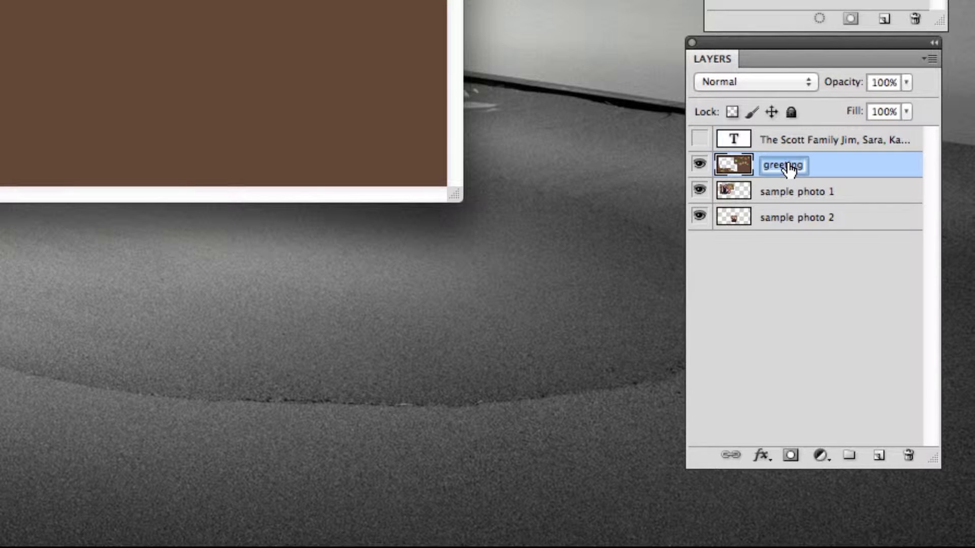
text(art)
key(Return)
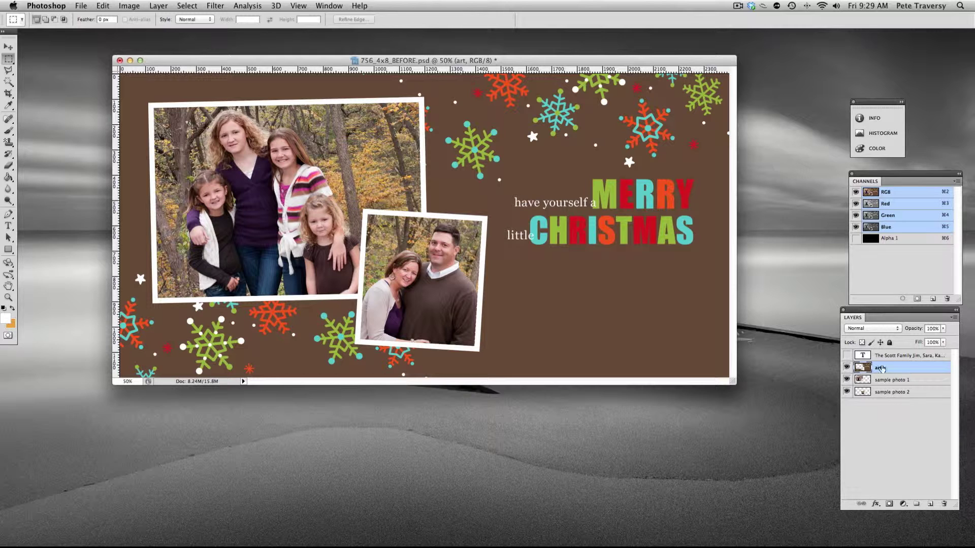
Show the family text layer and pad its third line with dsaasd and dd, adding a fourth line reading sadasdasdasd.
click(847, 355)
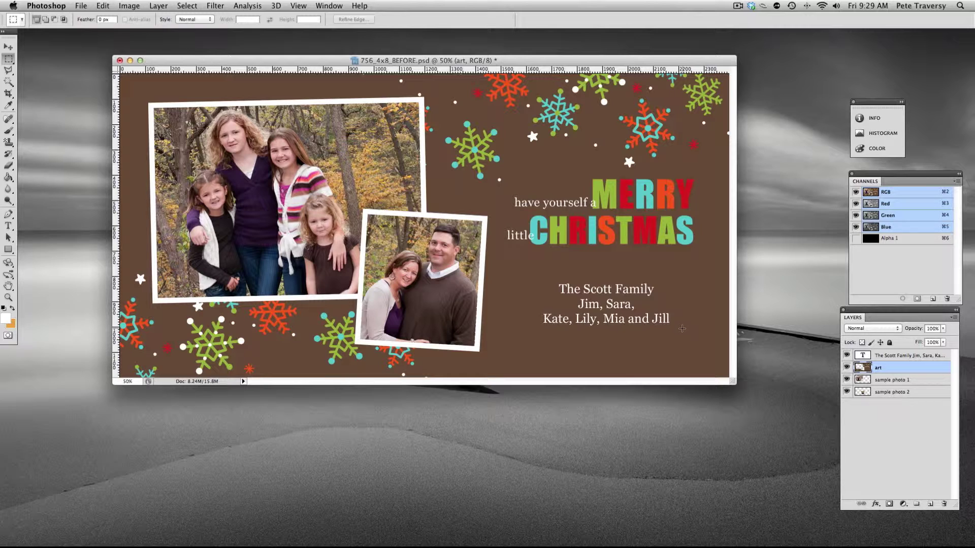
click(8, 228)
click(597, 320)
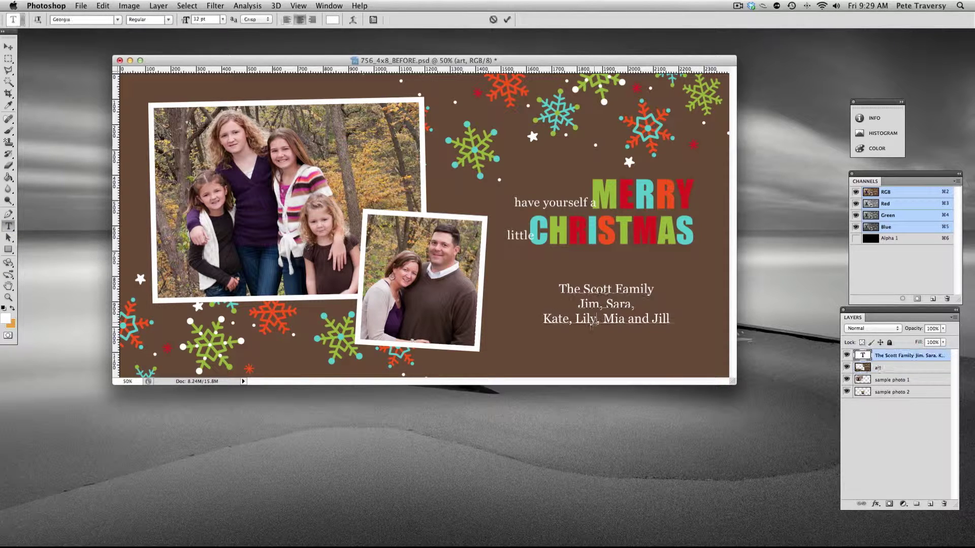
text(dsaasd)
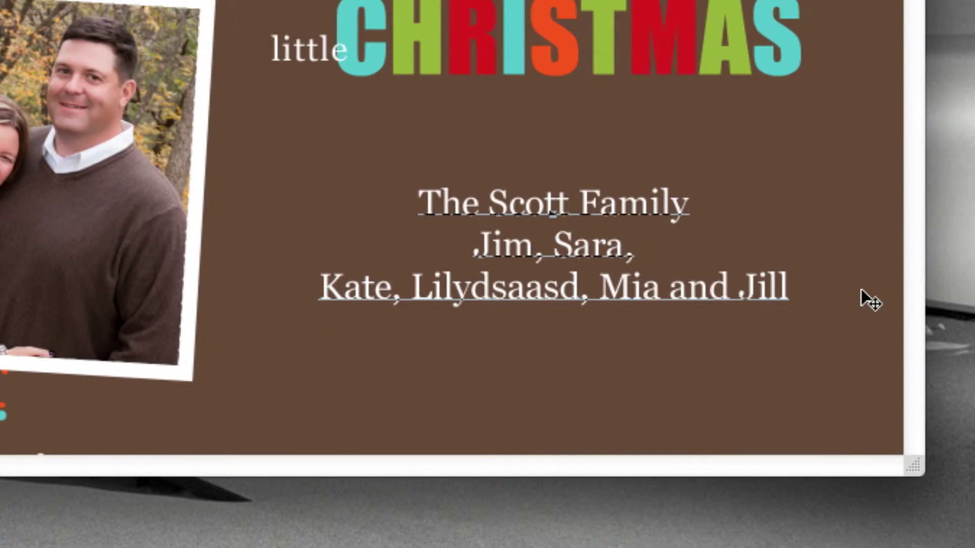
key(Return)
text(sadasdasdasd)
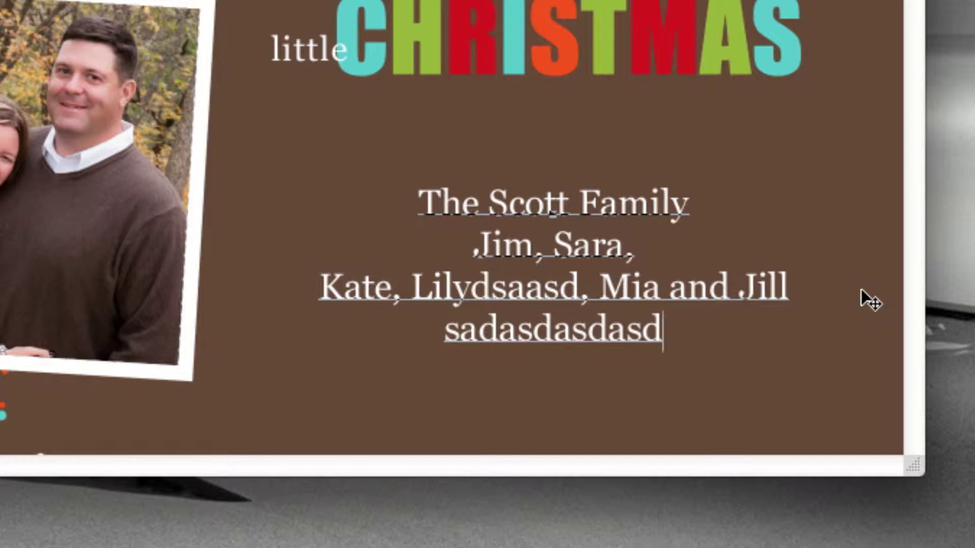
click(708, 290)
text(dd)
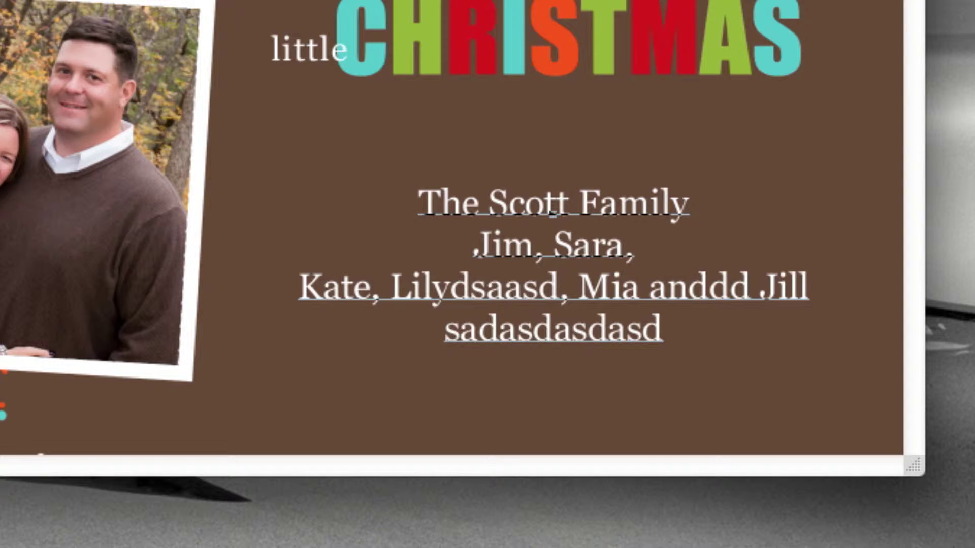
key(Escape)
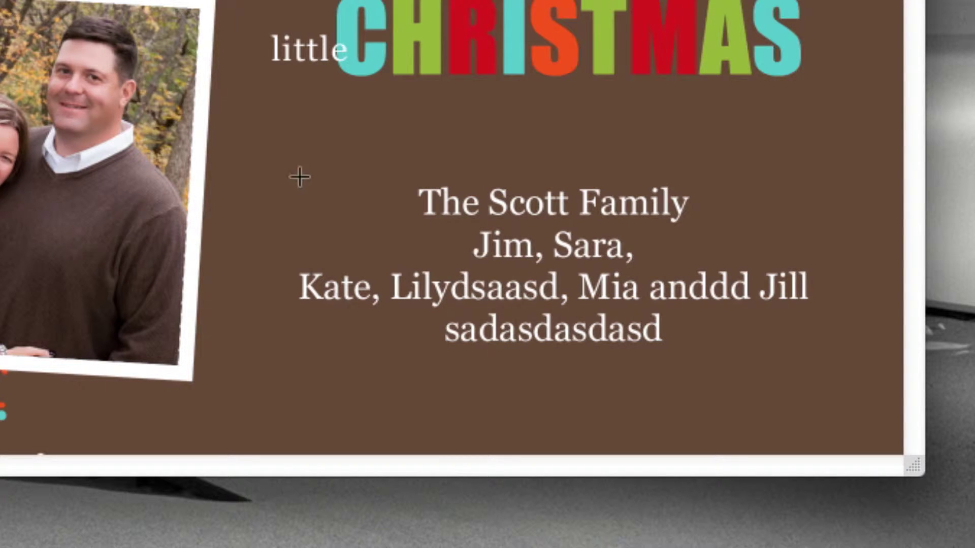